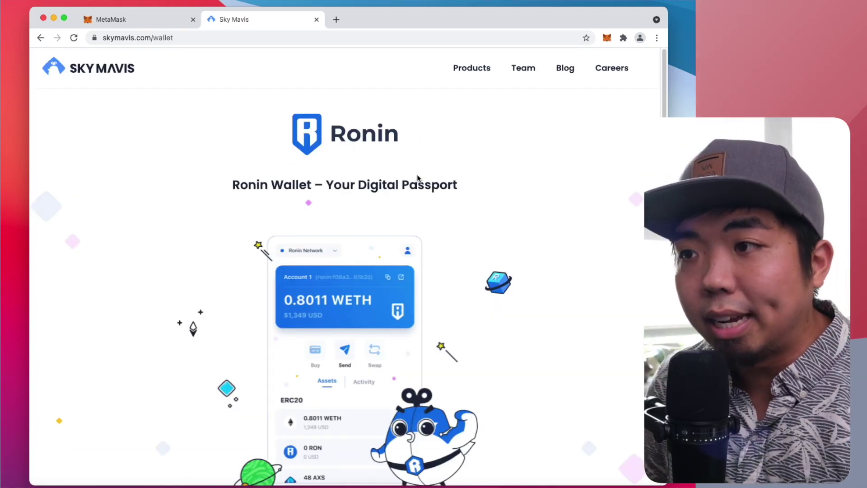
Add the Ronin Wallet extension to Chrome from the Chrome Web Store
{"action": "scroll", "coordinate": [354, 170], "scroll_direction": "down", "scroll_amount": 7}
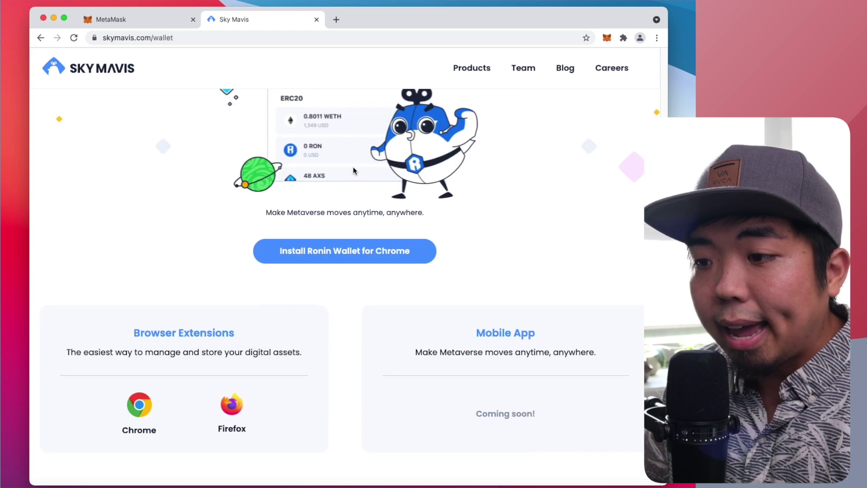
{"action": "left_click", "coordinate": [367, 256]}
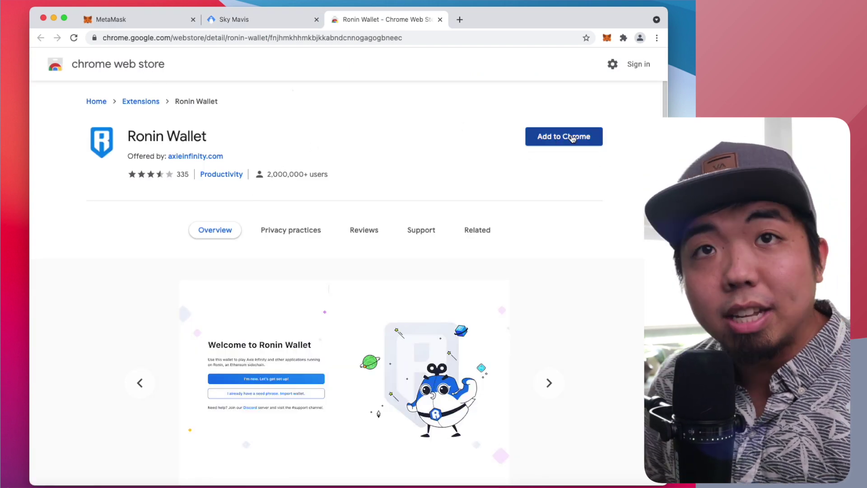
{"action": "left_click", "coordinate": [580, 137]}
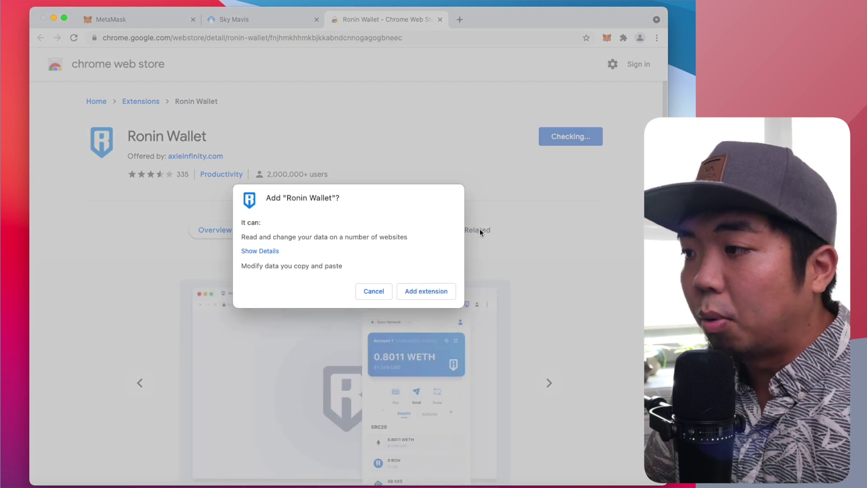
{"action": "left_click", "coordinate": [433, 289]}
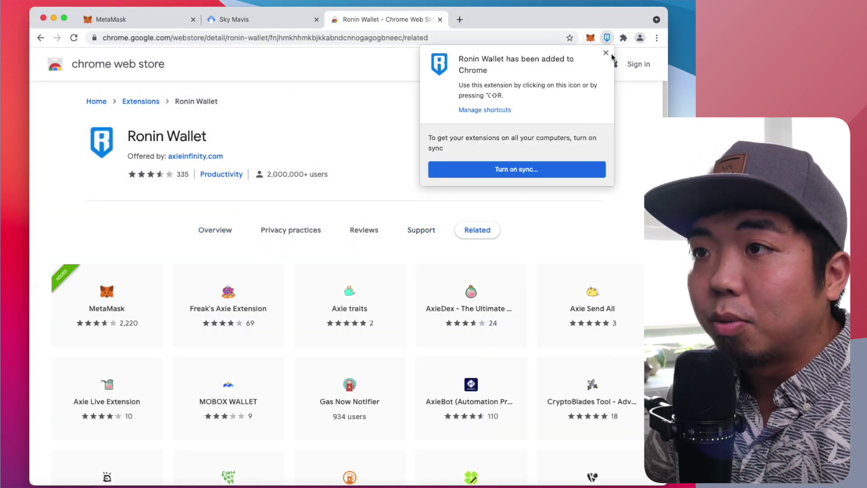
{"action": "left_click", "coordinate": [609, 55]}
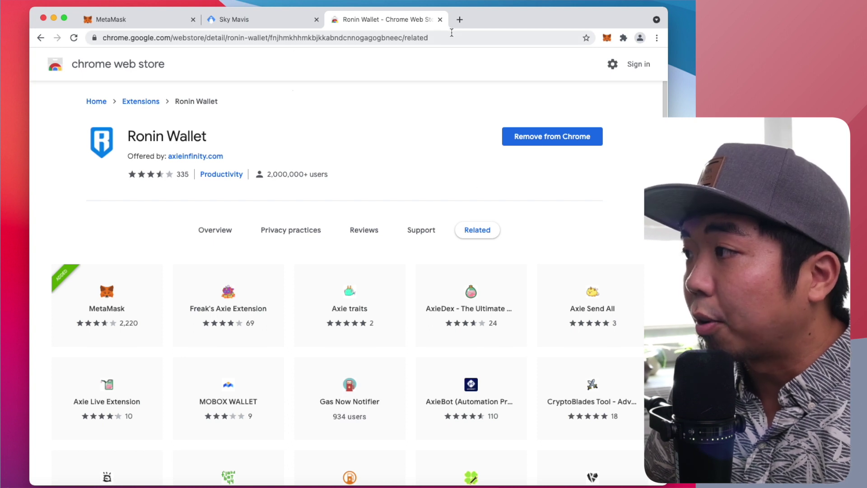
Pin Ronin Wallet in the Extensions menu and open its popup
{"action": "left_click", "coordinate": [440, 20]}
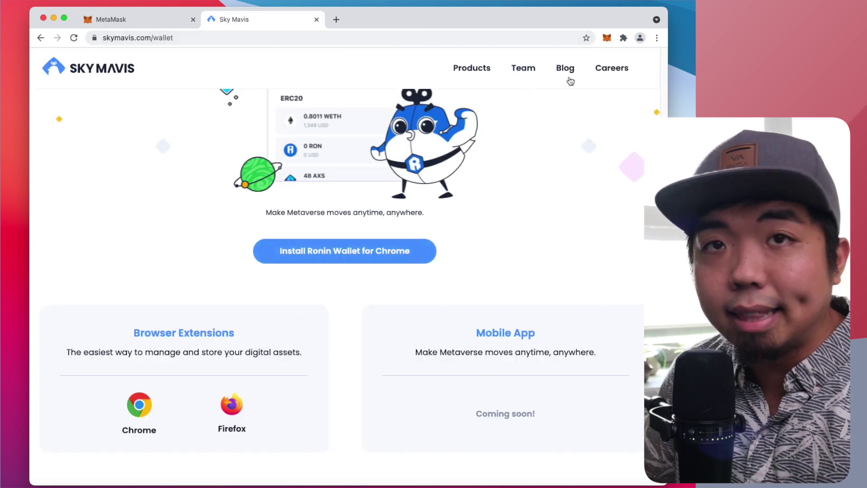
{"action": "left_click", "coordinate": [623, 38]}
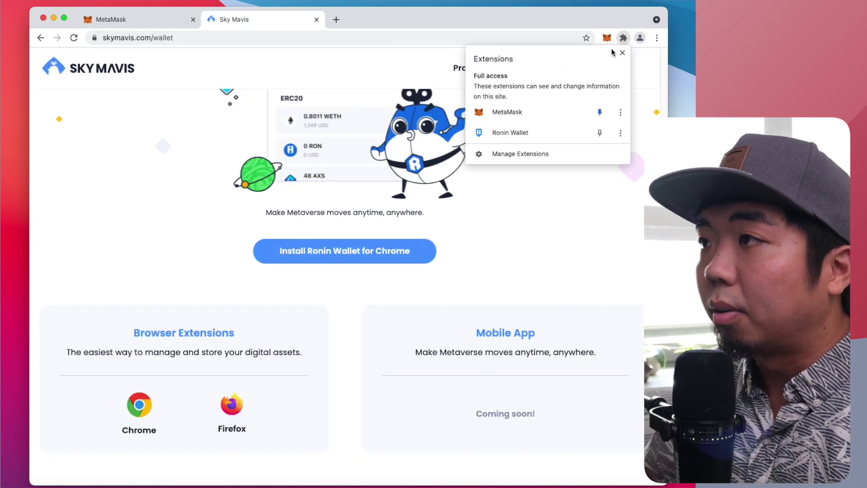
{"action": "left_click", "coordinate": [600, 133]}
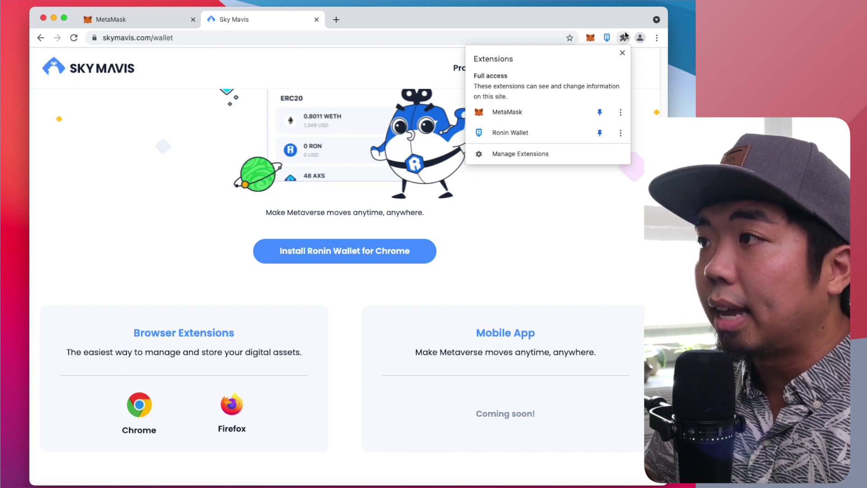
{"action": "left_click", "coordinate": [606, 37]}
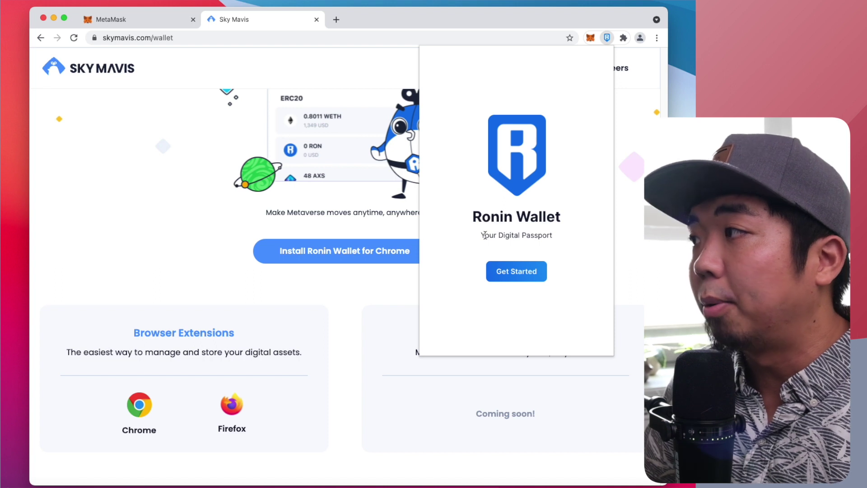
Choose a new Ronin wallet, enter and confirm its password, and create the wallet
{"action": "left_click", "coordinate": [519, 272]}
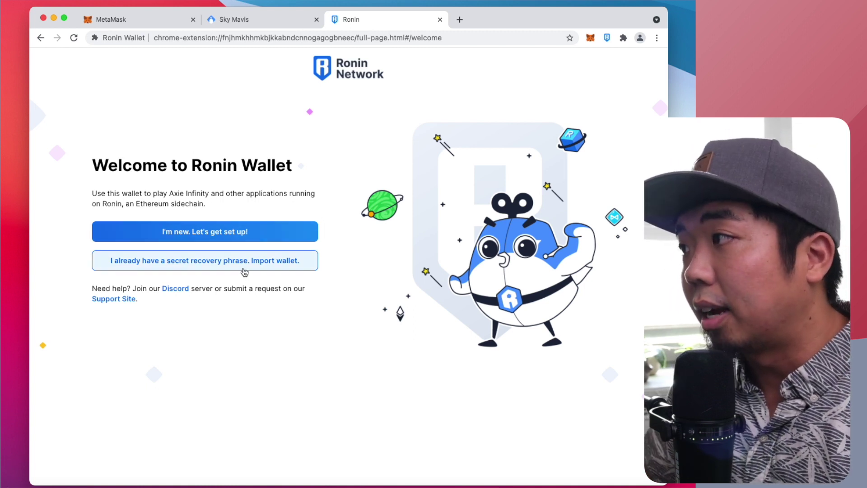
{"action": "left_click", "coordinate": [242, 239]}
{"action": "left_click", "coordinate": [276, 237]}
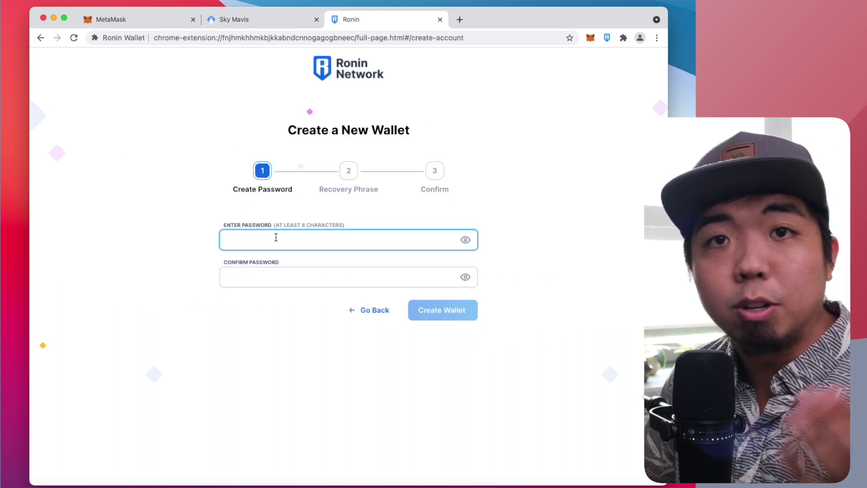
{"action": "type", "text": "••••••"}
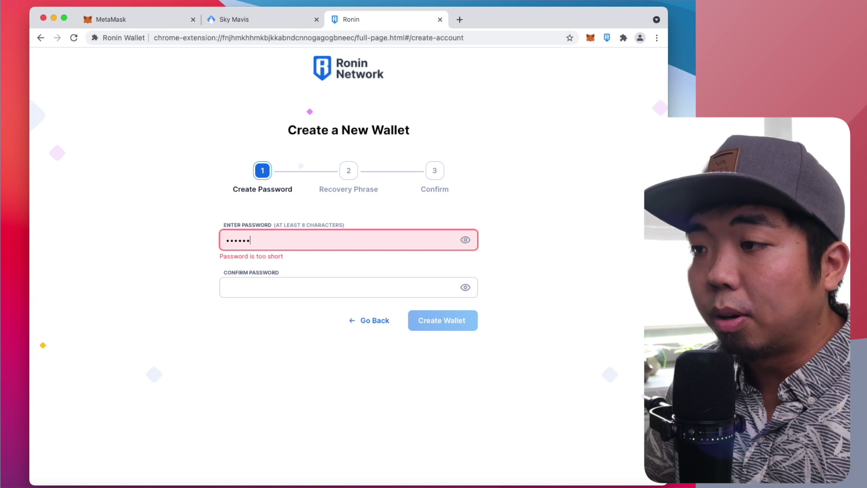
{"action": "type", "text": "••"}
{"action": "key", "text": "BackSpace"}
{"action": "type", "text": "•••••••"}
{"action": "left_click", "coordinate": [348, 276]}
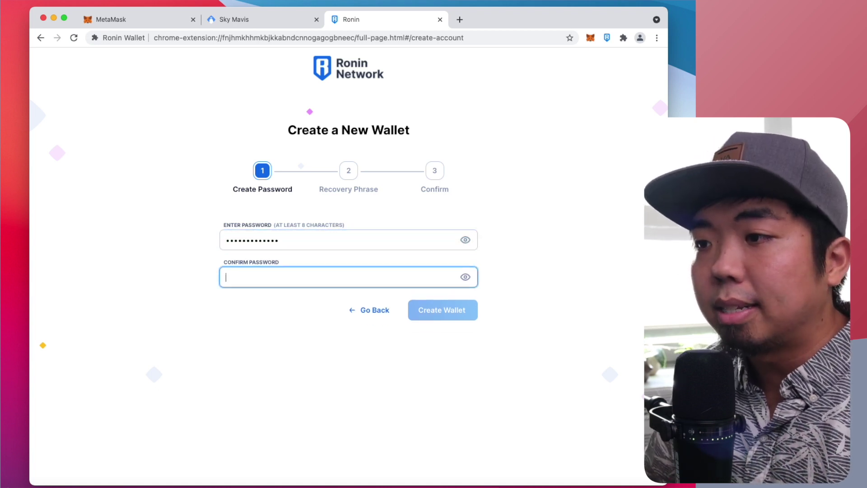
{"action": "type", "text": "•••••••••••••"}
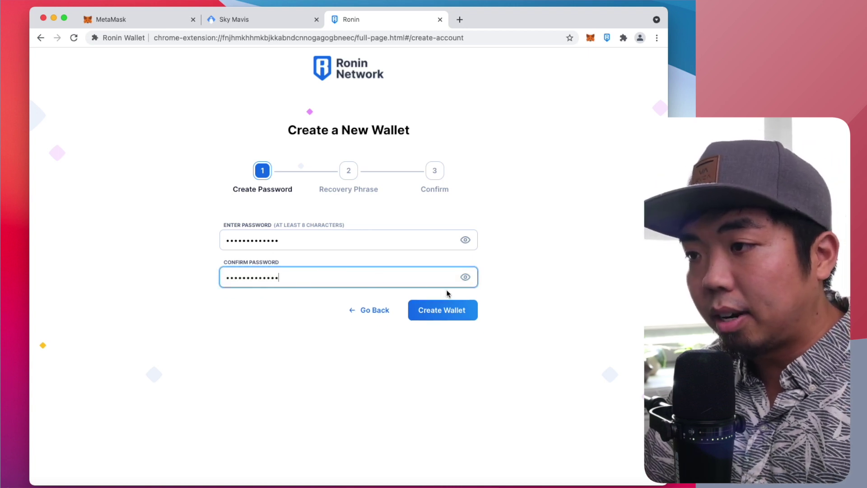
{"action": "left_click", "coordinate": [443, 293]}
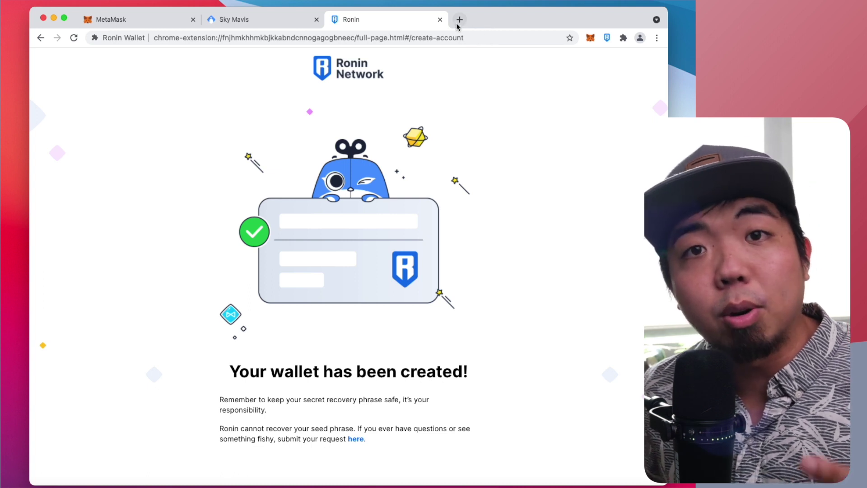
Close the Ronin tab, search 'axie', and open axieinfinity.com's Marketplace in a new tab
{"action": "left_click", "coordinate": [440, 20]}
{"action": "left_click", "coordinate": [317, 38]}
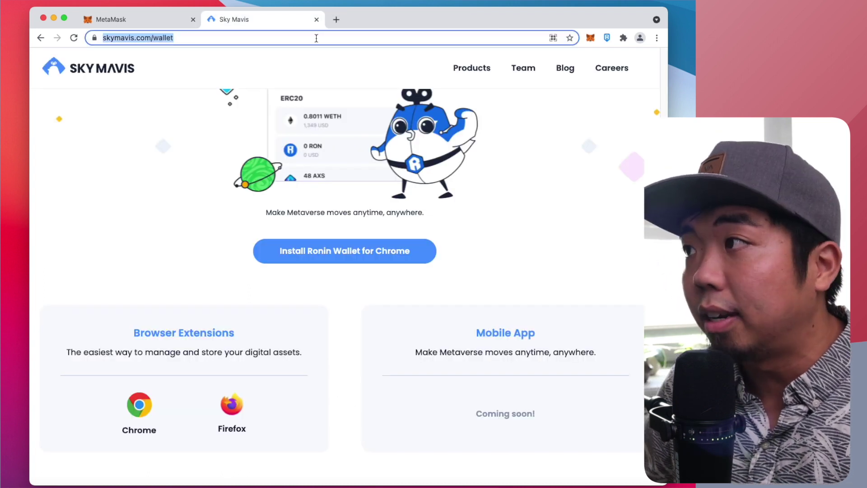
{"action": "type", "text": "axie"}
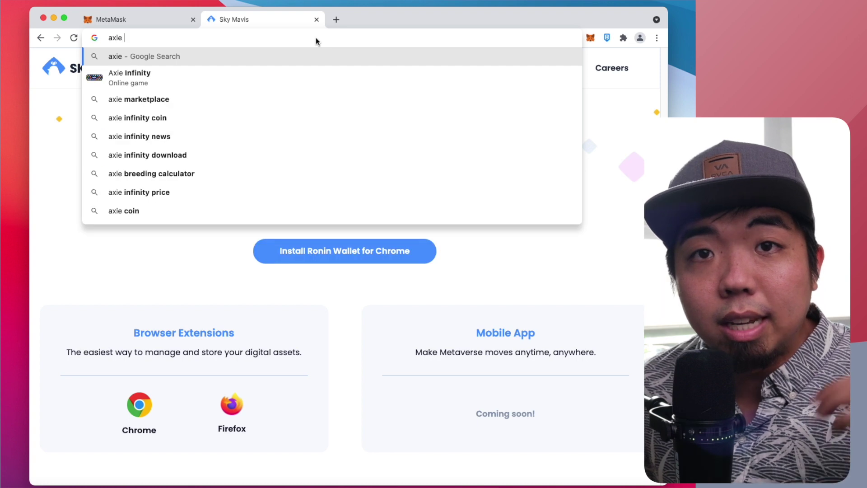
{"action": "key", "text": "Down"}
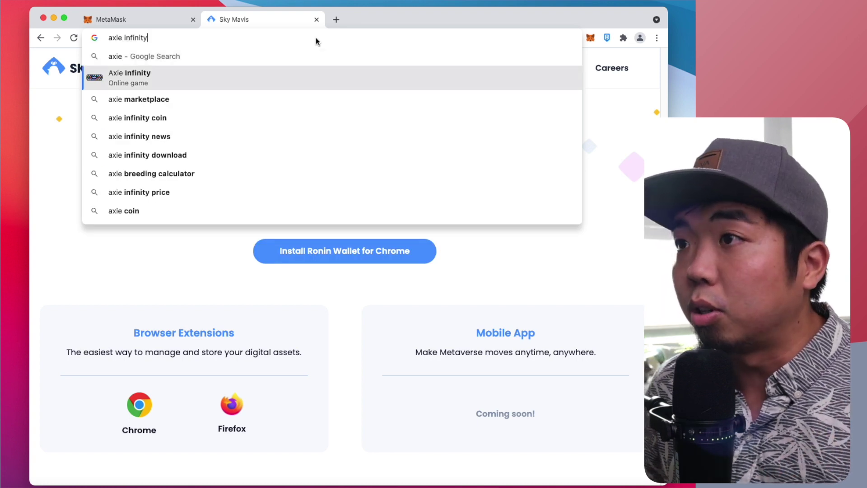
{"action": "key", "text": "Return"}
{"action": "left_click", "coordinate": [142, 195]}
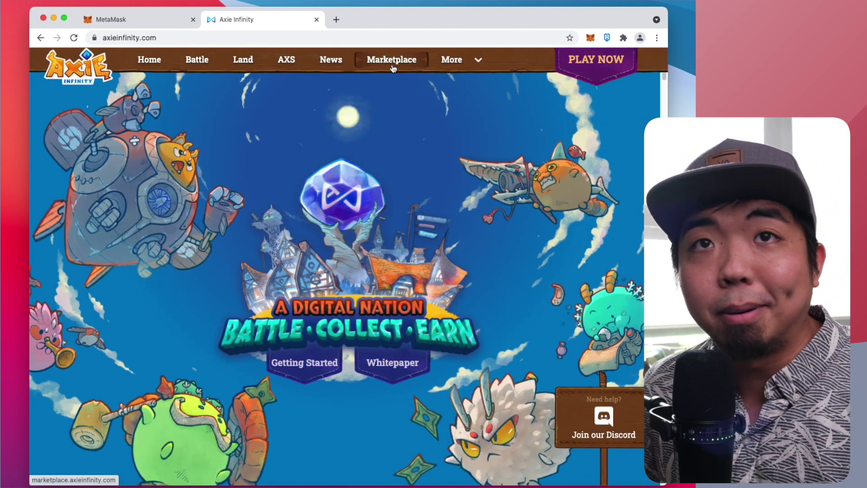
{"action": "left_click", "coordinate": [392, 64]}
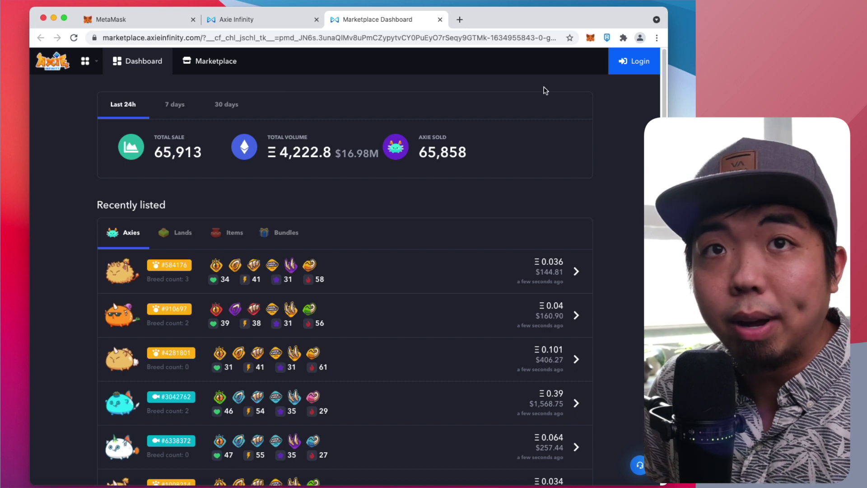
Log in to the marketplace with Ronin Wallet and save a custom display name
{"action": "left_click", "coordinate": [631, 63]}
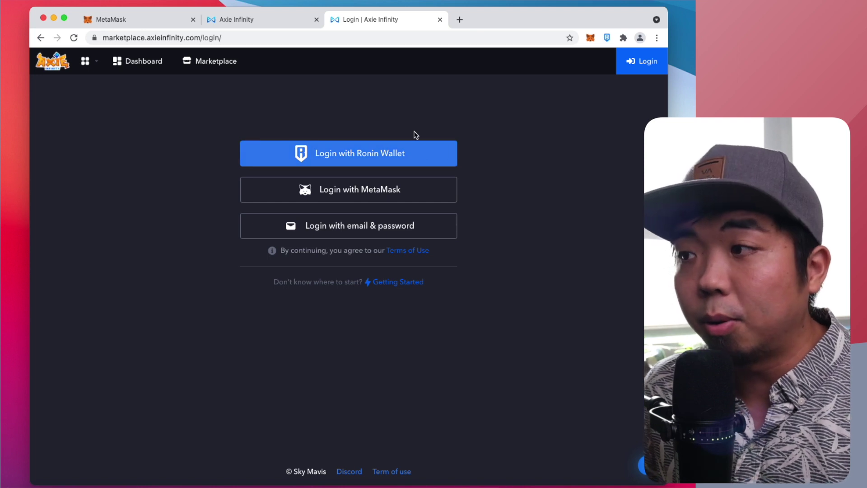
{"action": "left_click", "coordinate": [355, 154]}
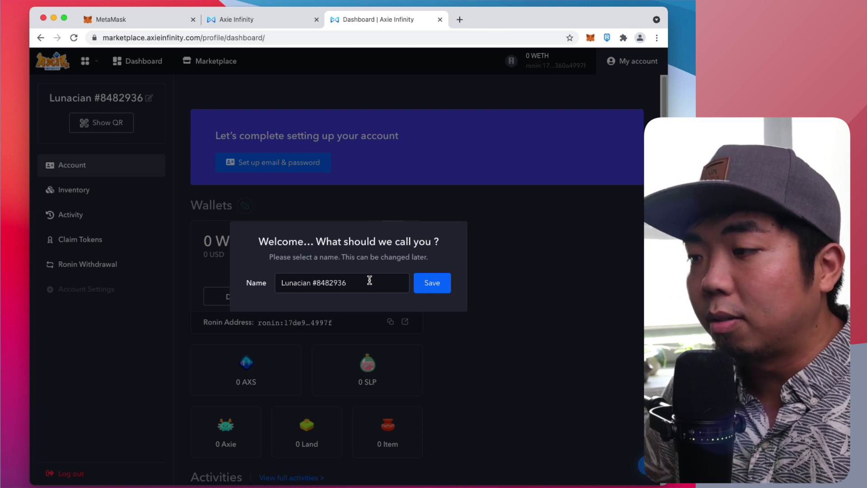
{"action": "triple_click", "coordinate": [369, 280]}
{"action": "type", "text": "w"}
{"action": "type", "text": "Watase"}
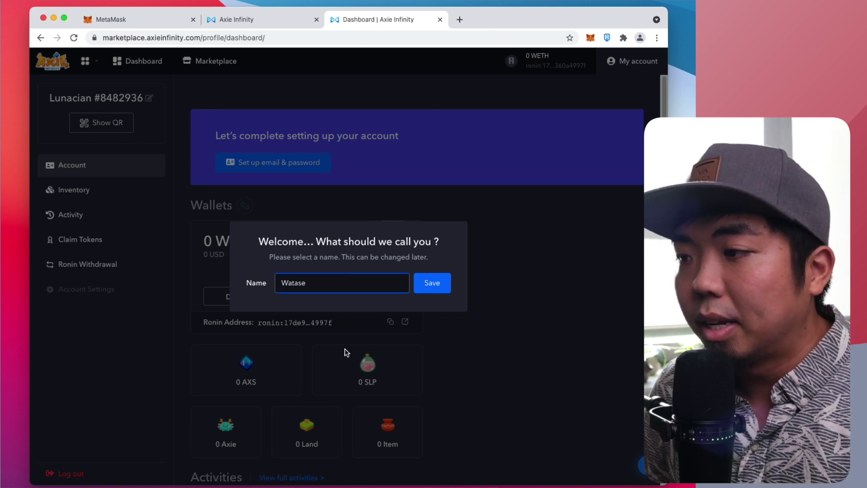
{"action": "left_click", "coordinate": [432, 282]}
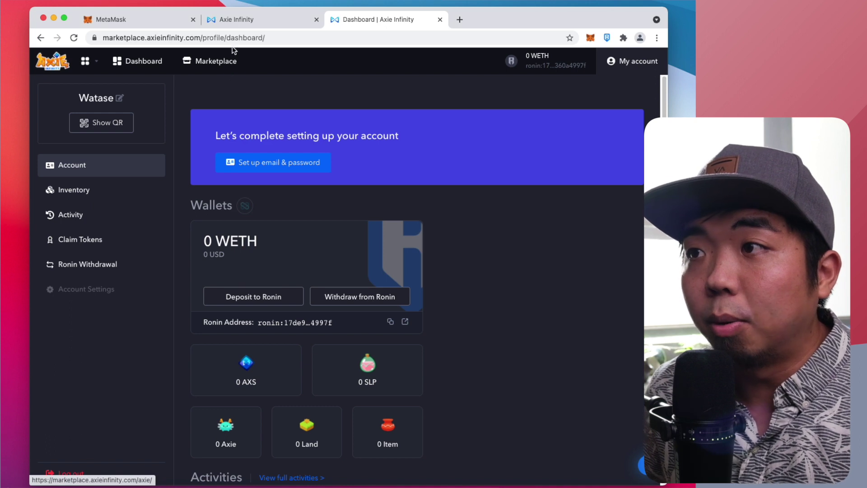
Browse the marketplace listings, viewing Land and then Axies
{"action": "left_click", "coordinate": [207, 67]}
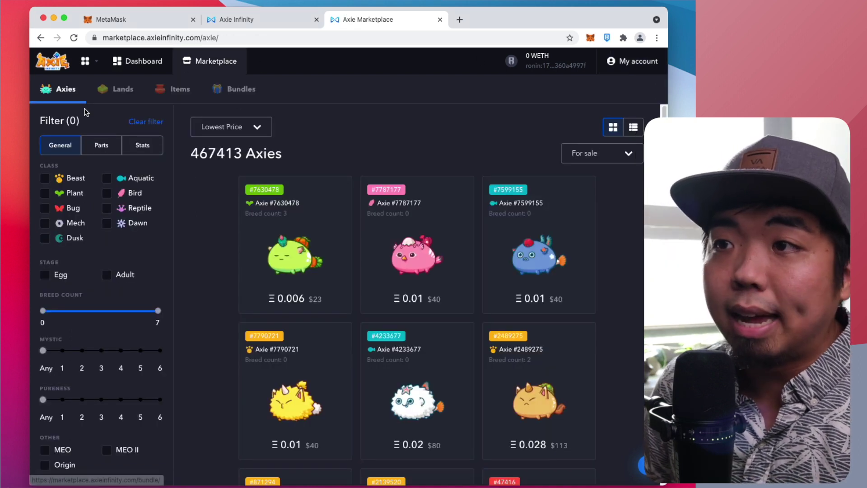
{"action": "left_click", "coordinate": [118, 89]}
{"action": "left_click", "coordinate": [64, 95]}
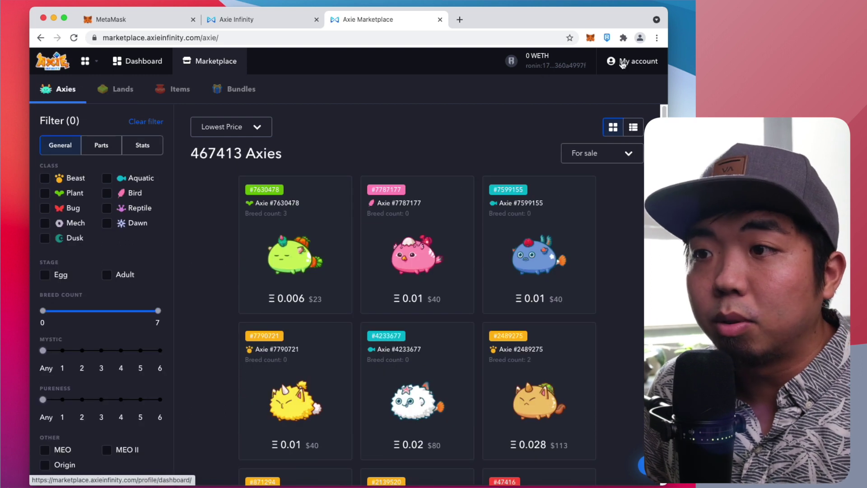
Check the account's inventory, activity and claimable tokens, then return to the dashboard
{"action": "left_click", "coordinate": [614, 61]}
{"action": "left_click", "coordinate": [77, 192]}
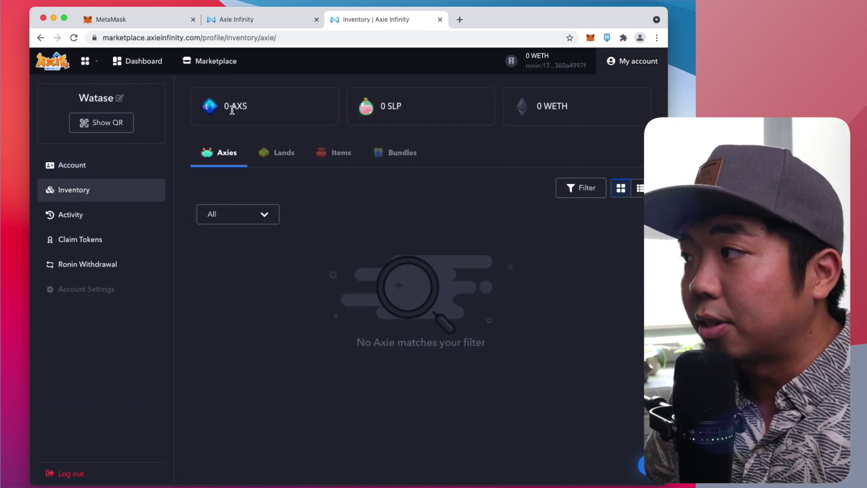
{"action": "left_click", "coordinate": [102, 219]}
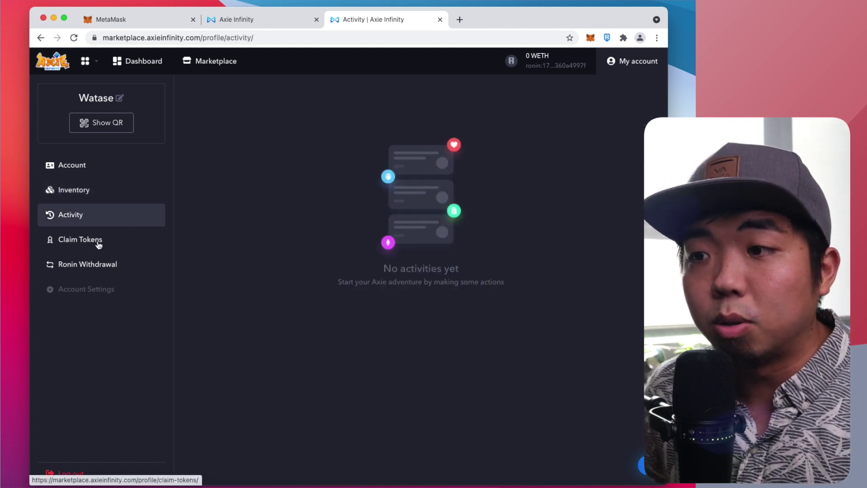
{"action": "left_click", "coordinate": [90, 240]}
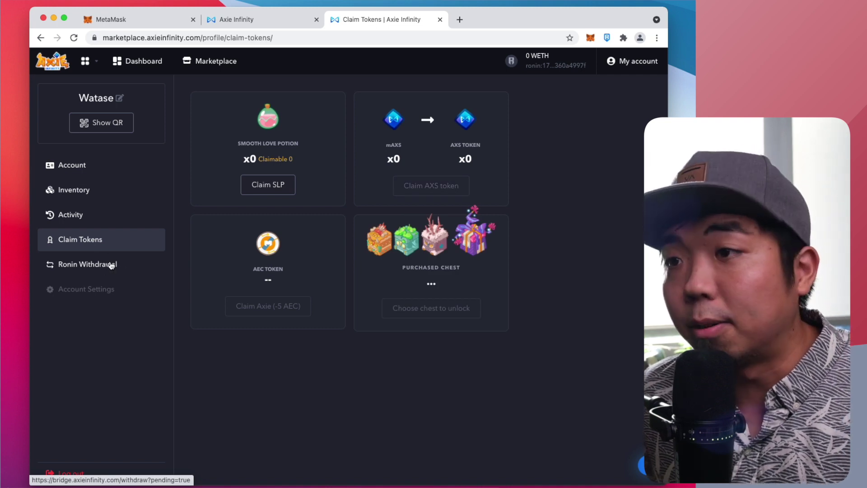
{"action": "left_click", "coordinate": [153, 171]}
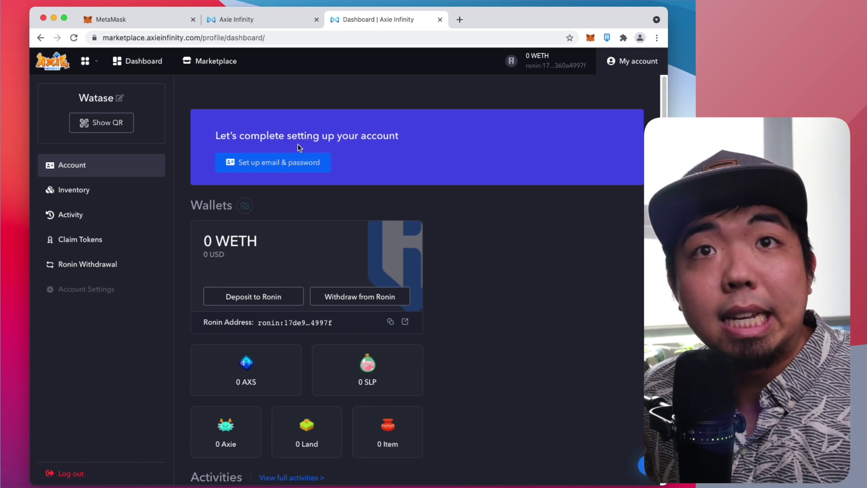
Enter an email with matching passwords and confirm them using the emailed verification code
{"action": "left_click", "coordinate": [303, 168]}
{"action": "left_click", "coordinate": [337, 227]}
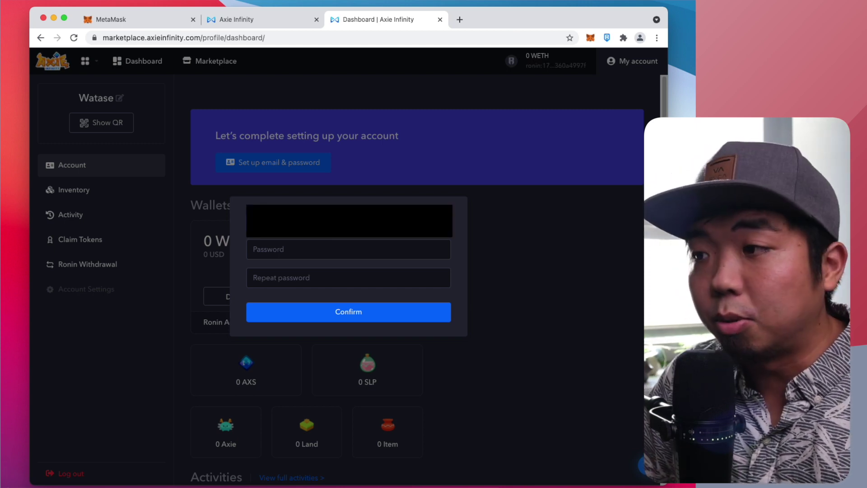
{"action": "left_click", "coordinate": [371, 315]}
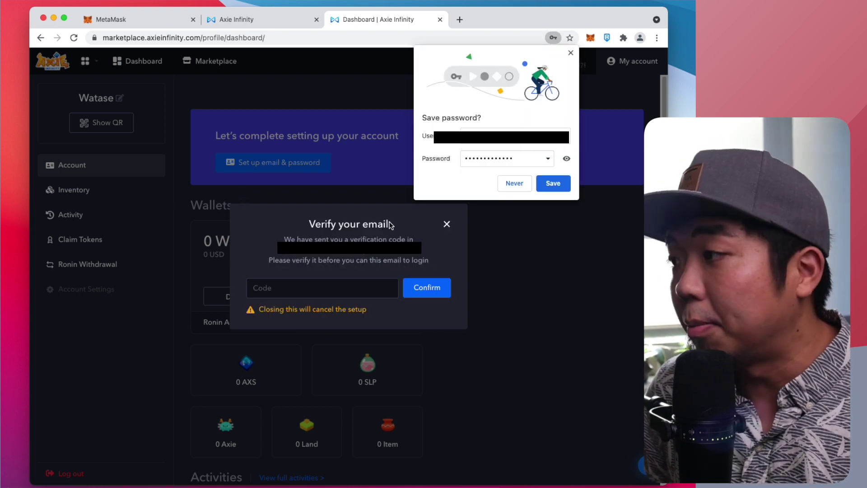
{"action": "left_click", "coordinate": [298, 287]}
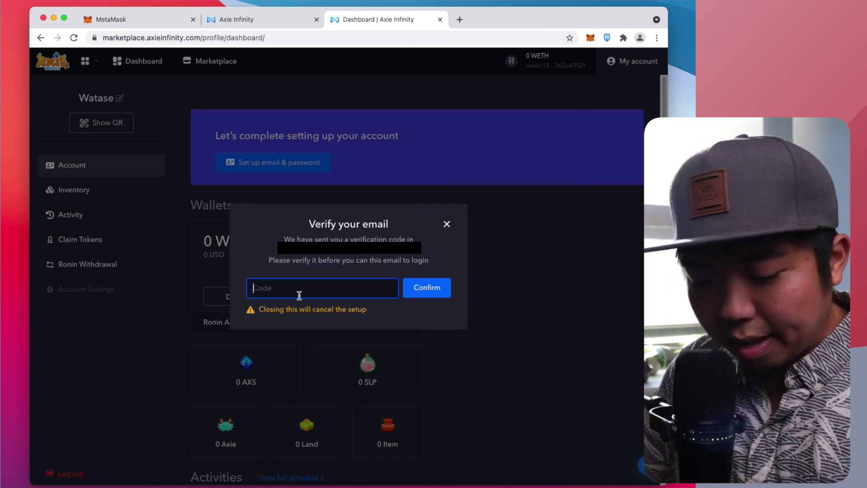
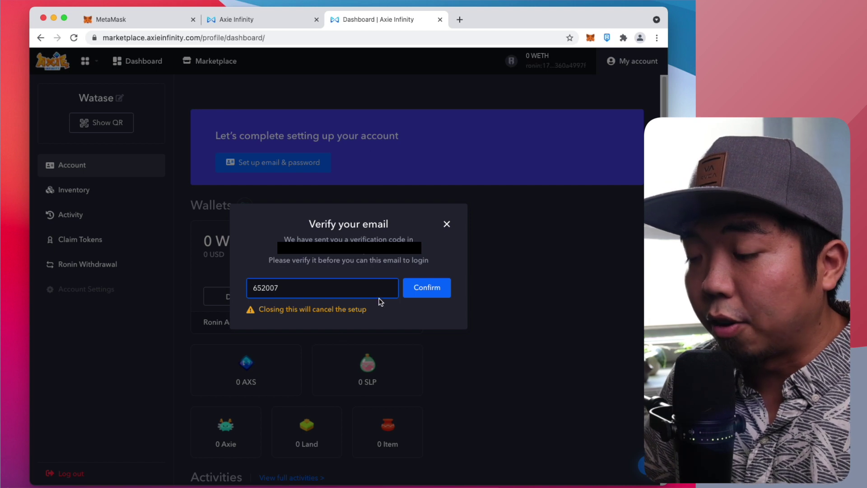
{"action": "left_click", "coordinate": [433, 288]}
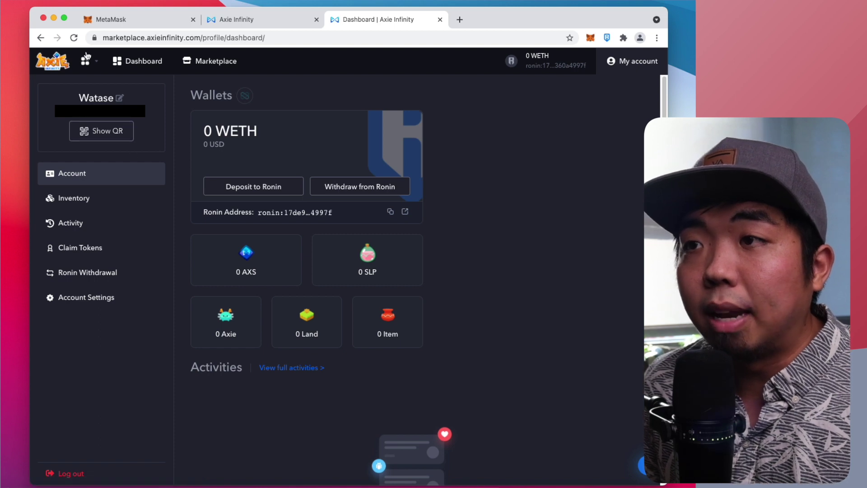
Open Ronin Bridge from the marketplace's apps grid menu
{"action": "left_click", "coordinate": [96, 62]}
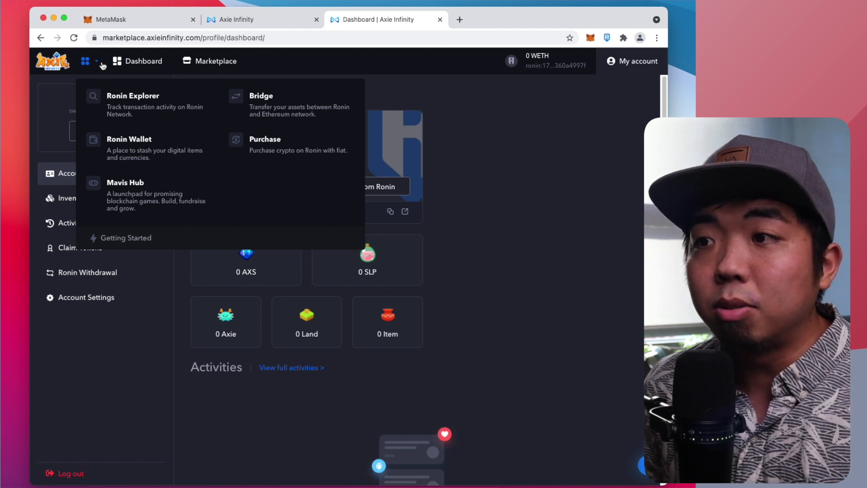
{"action": "left_click", "coordinate": [270, 113]}
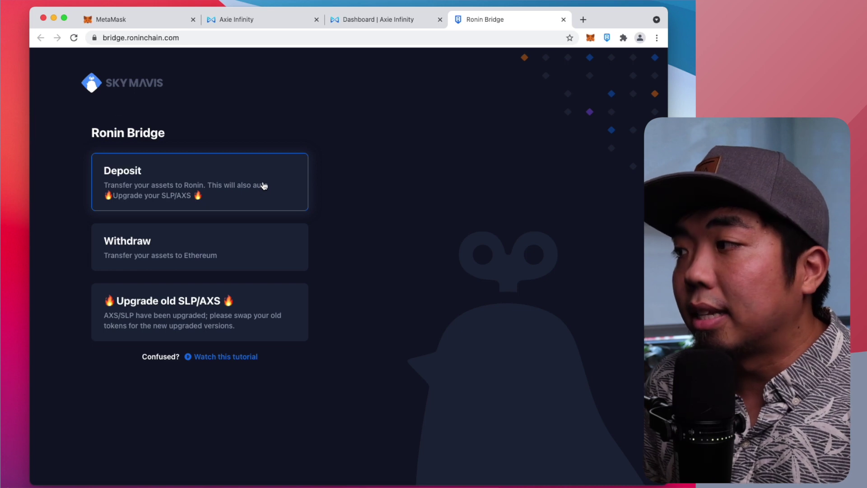
Choose Deposit on Ronin Bridge and approve the MetaMask account connection
{"action": "left_click", "coordinate": [261, 186]}
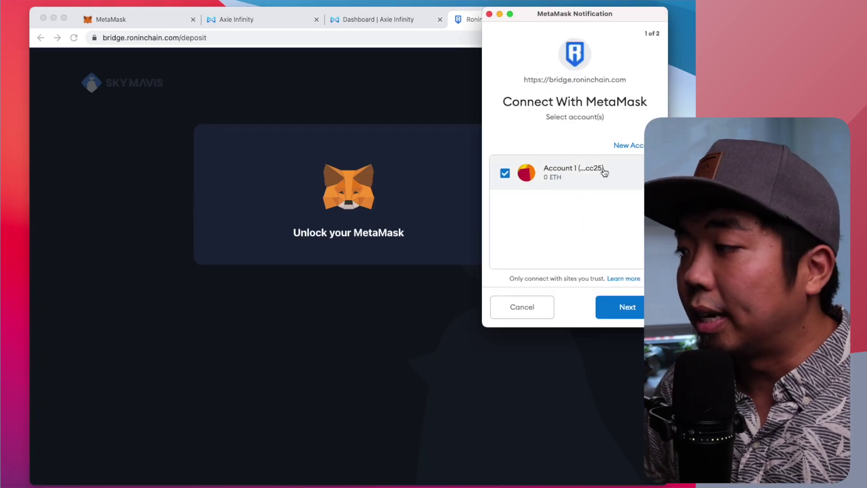
{"action": "left_click", "coordinate": [635, 315]}
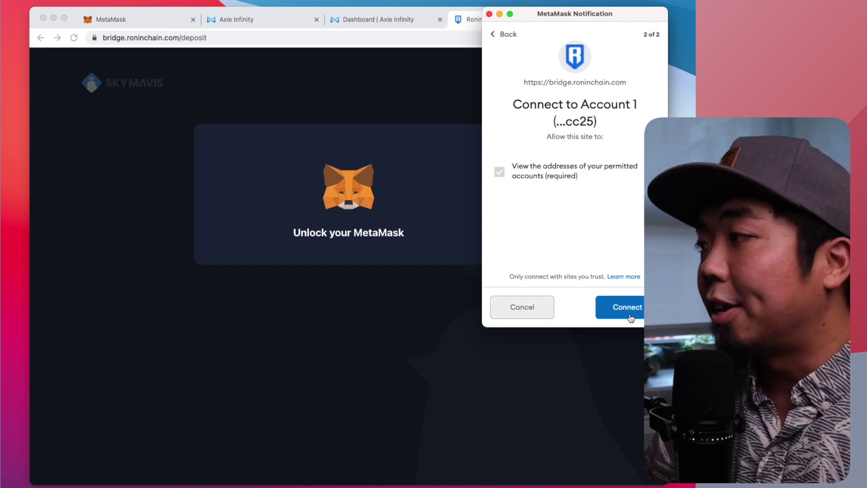
{"action": "left_click", "coordinate": [630, 312]}
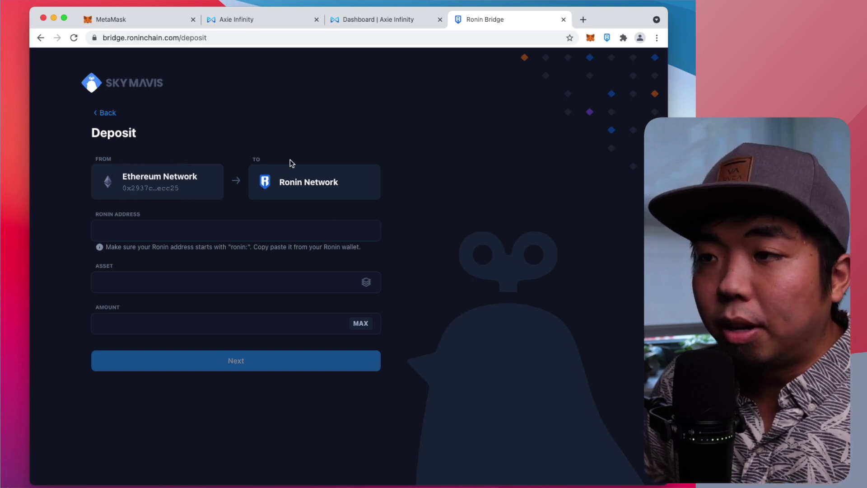
Paste the Ronin wallet address copied from the extension into the Ronin Address field
{"action": "left_click", "coordinate": [300, 233]}
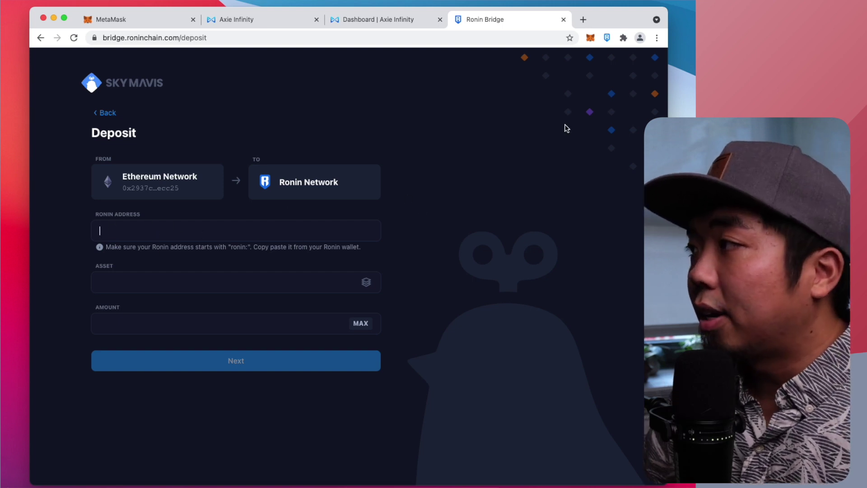
{"action": "left_click", "coordinate": [607, 38]}
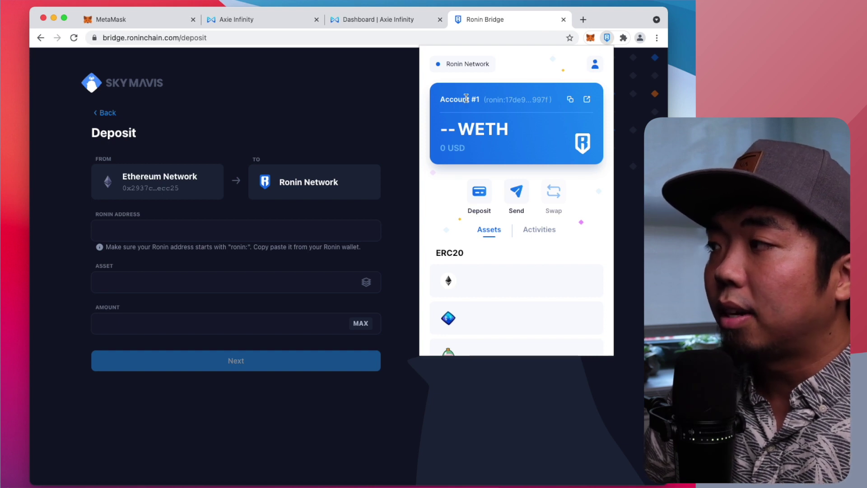
{"action": "left_click", "coordinate": [571, 101]}
{"action": "left_click", "coordinate": [213, 230]}
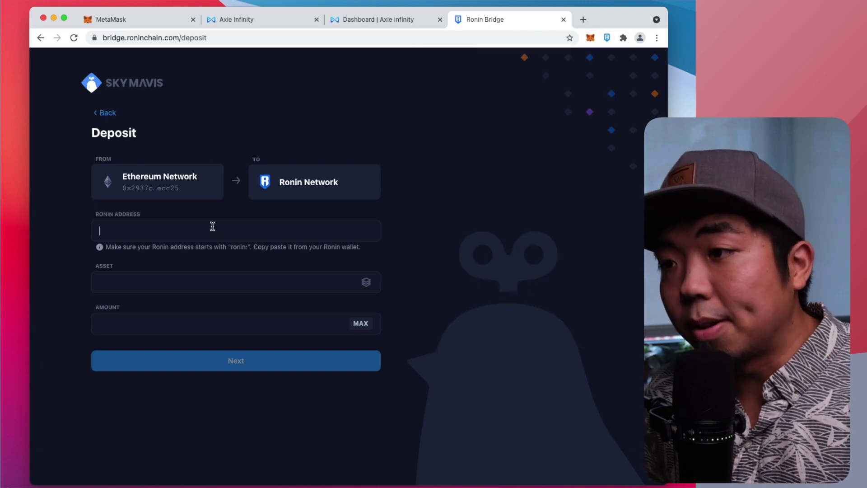
{"action": "key", "text": "super+v"}
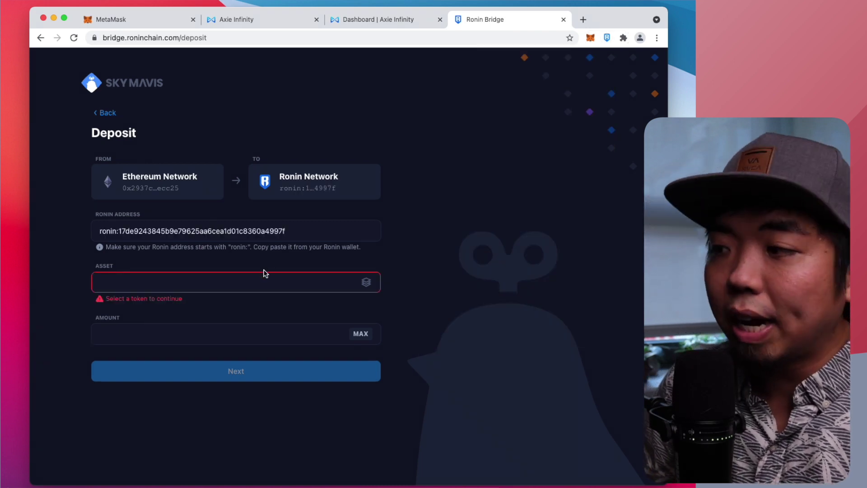
Select ETH as the deposit asset and focus the Amount field
{"action": "left_click", "coordinate": [367, 283]}
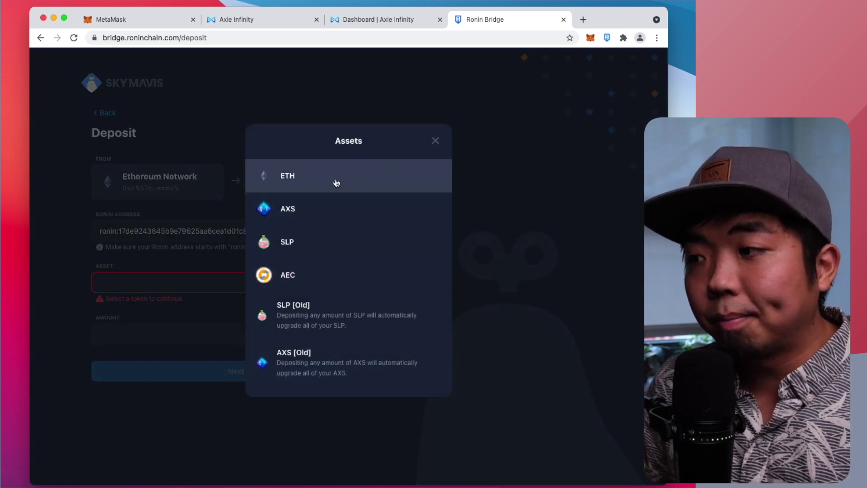
{"action": "left_click", "coordinate": [337, 182]}
{"action": "left_click", "coordinate": [176, 323]}
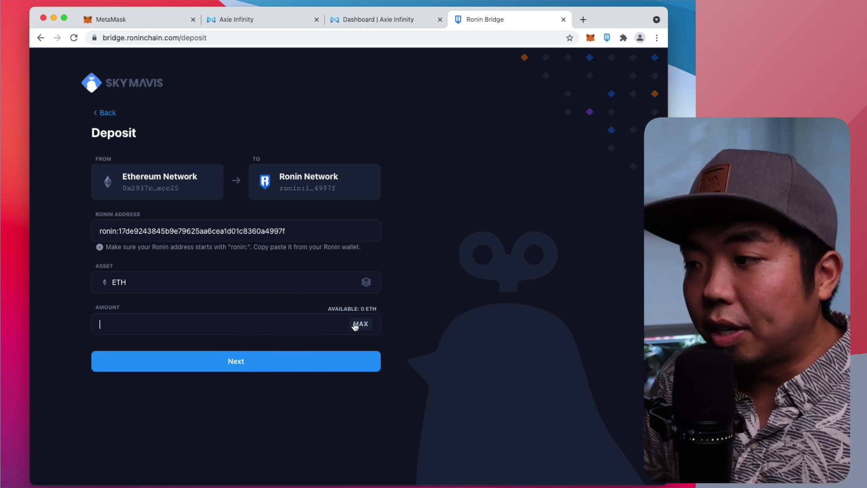
{"action": "left_click", "coordinate": [276, 328]}
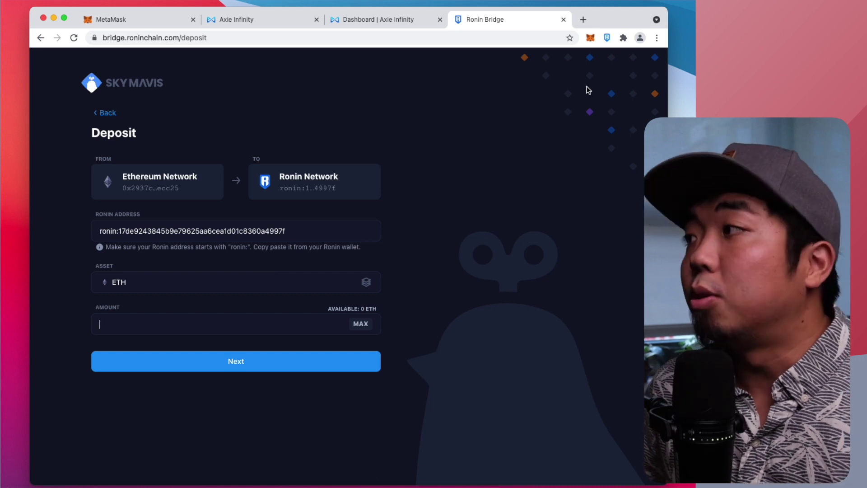
Check ETH deposit gas costs (about $25–$55) on axie.live, then return to Ronin Bridge
{"action": "left_click", "coordinate": [584, 19]}
{"action": "type", "text": "axie.live"}
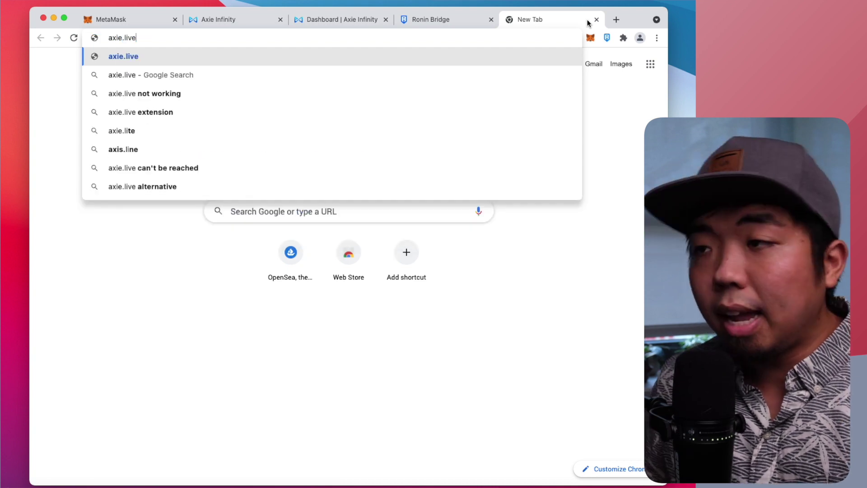
{"action": "key", "text": "Return"}
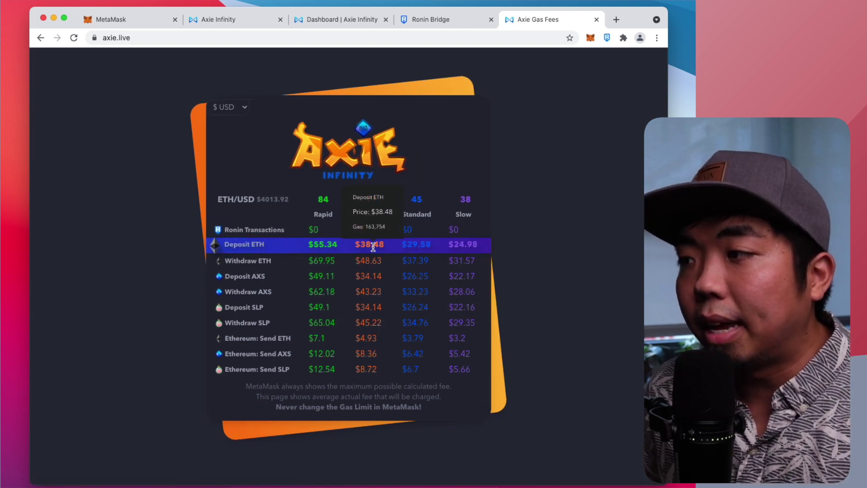
{"action": "mouse_move", "coordinate": [367, 245]}
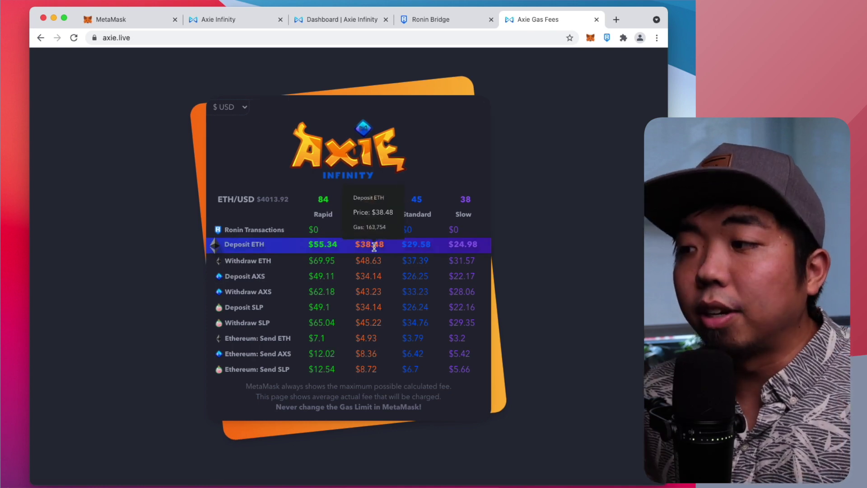
{"action": "mouse_move", "coordinate": [388, 261]}
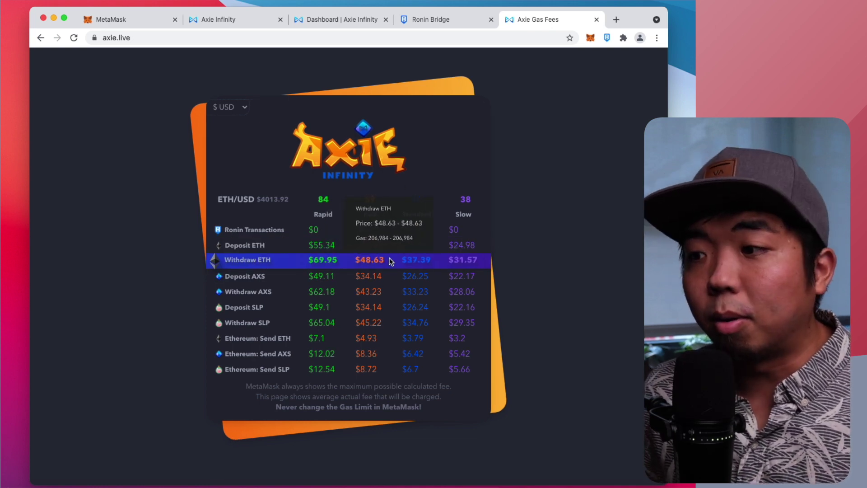
{"action": "mouse_move", "coordinate": [387, 319]}
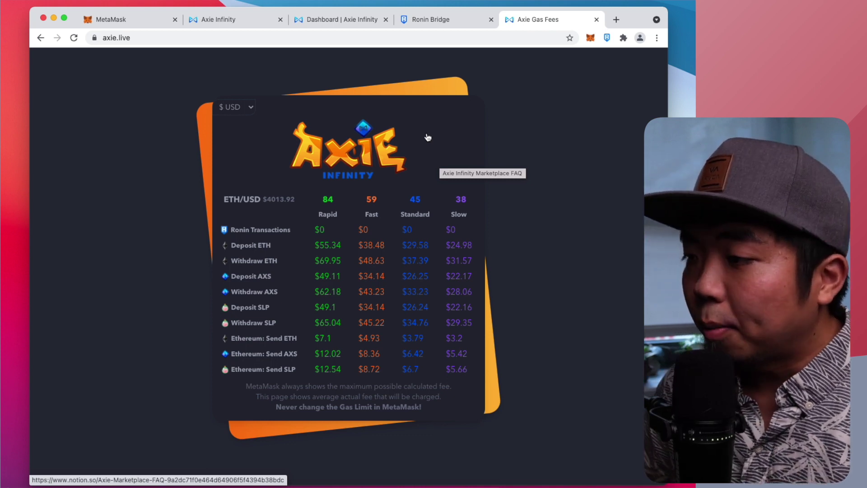
{"action": "mouse_move", "coordinate": [418, 253]}
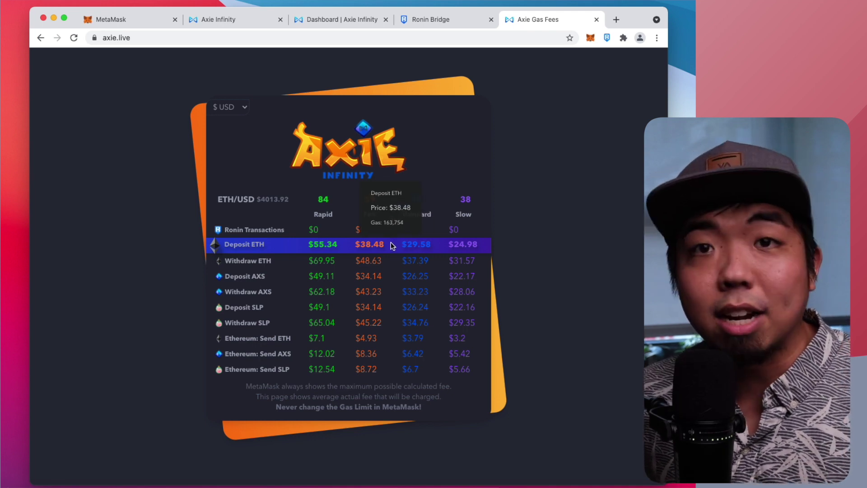
{"action": "key", "text": "ctrl+shift+Tab"}
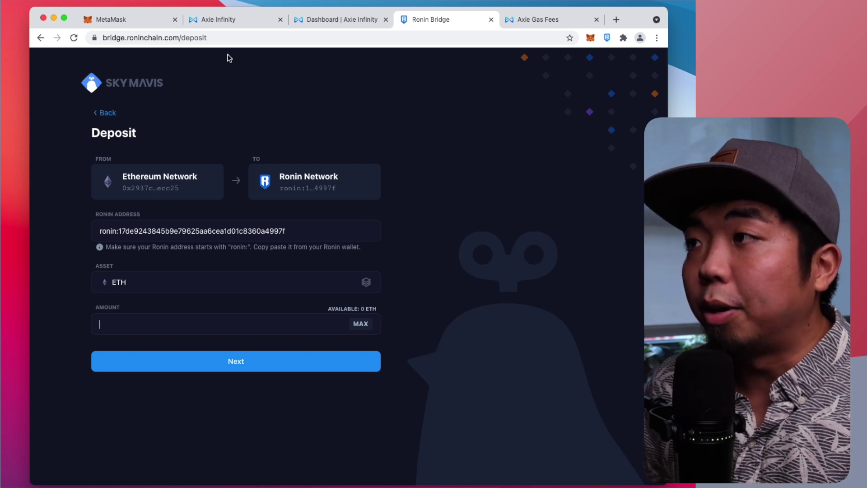
Move from the Ronin Bridge deposit tab, via the marketplace dashboard, to the Axie Infinity home page
{"action": "left_click", "coordinate": [334, 18]}
{"action": "left_click", "coordinate": [438, 20]}
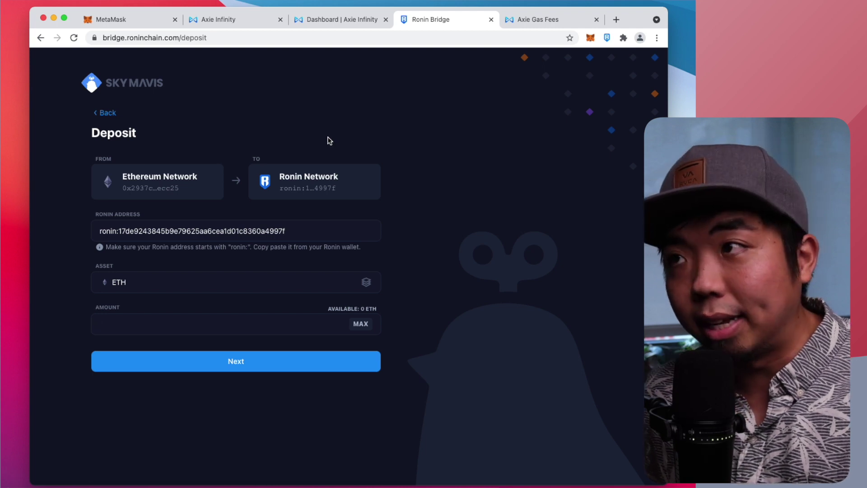
{"action": "left_click", "coordinate": [235, 21]}
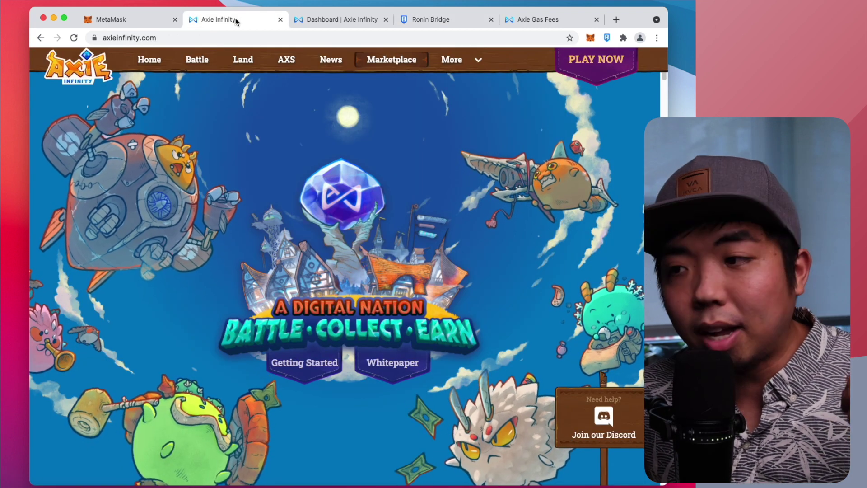